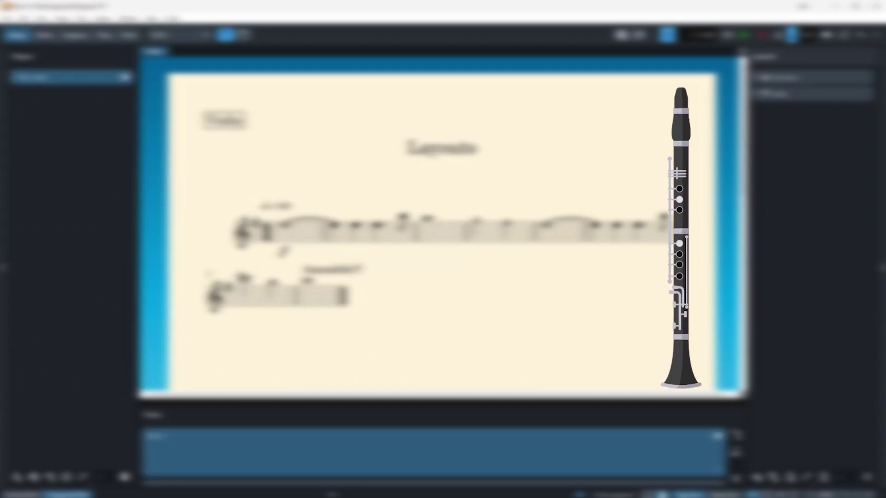
Duplicate the Violin part layout
left_click(802, 95)
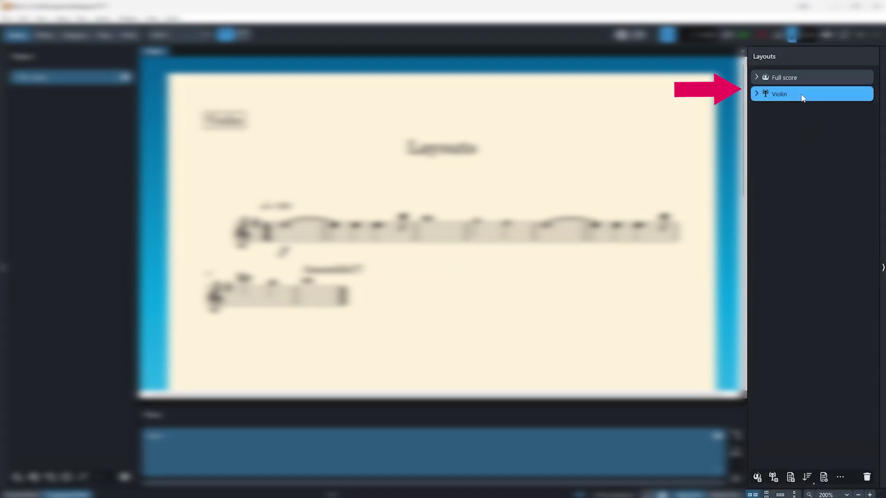
right_click(802, 95)
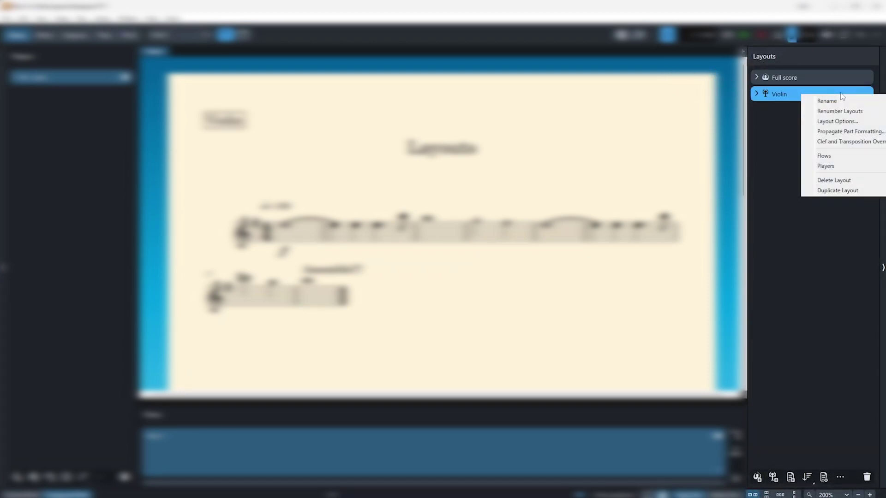
left_click(852, 193)
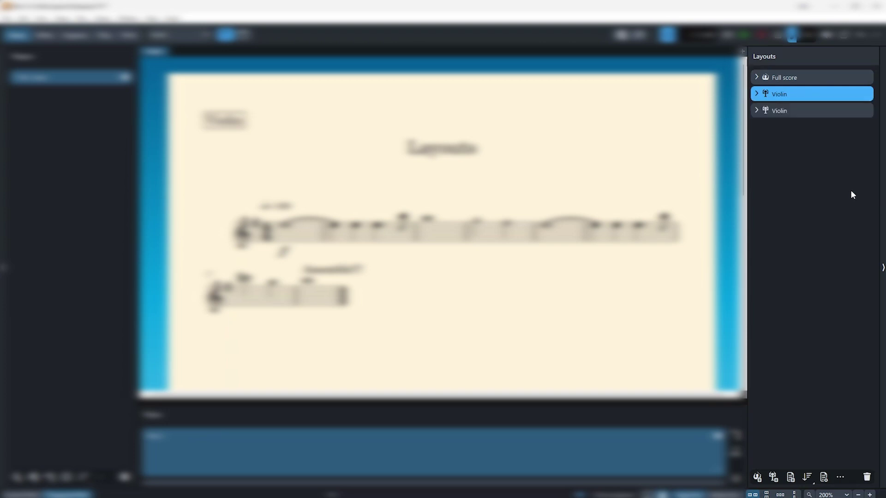
Rename the copied layout to 'Clarinet in A' and select it
right_click(811, 114)
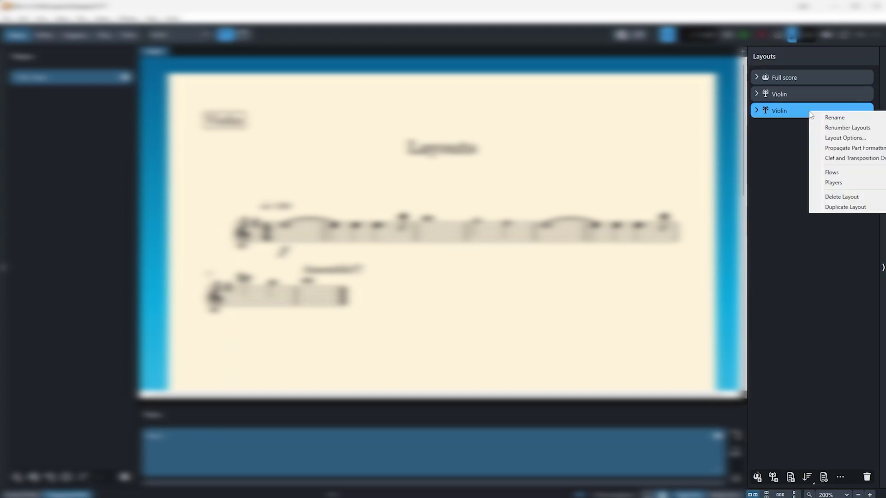
left_click(835, 117)
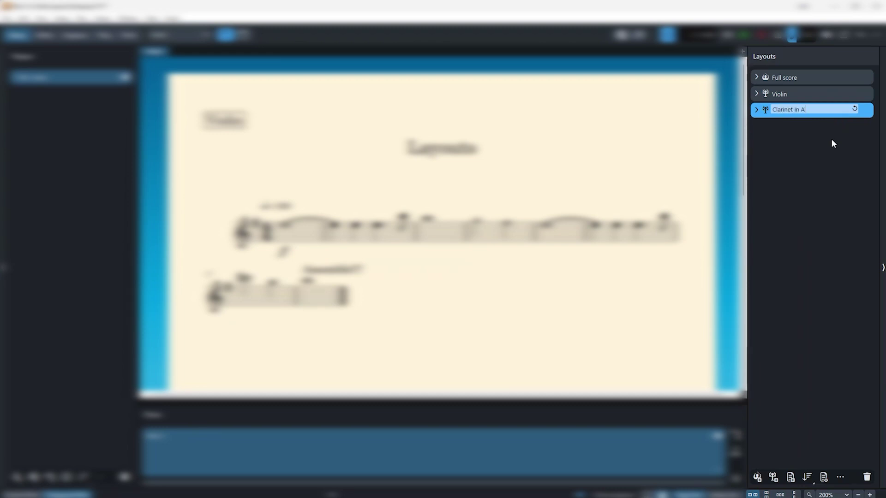
left_click(830, 132)
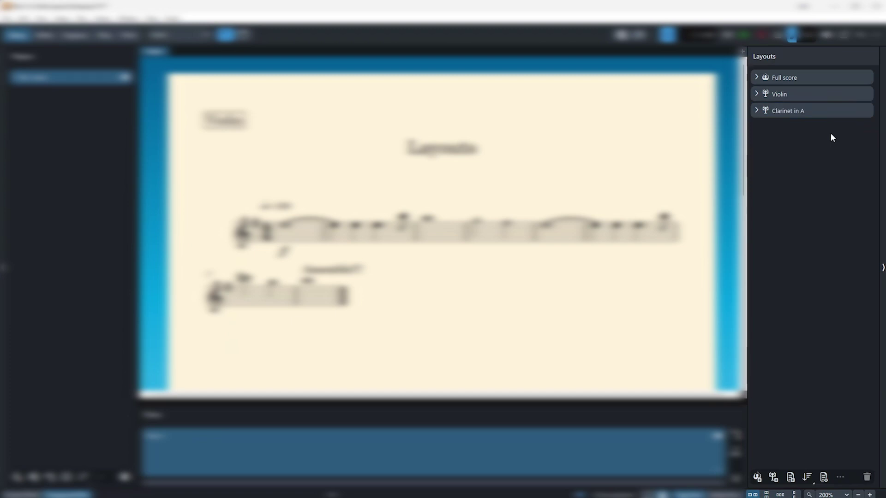
left_click(830, 112)
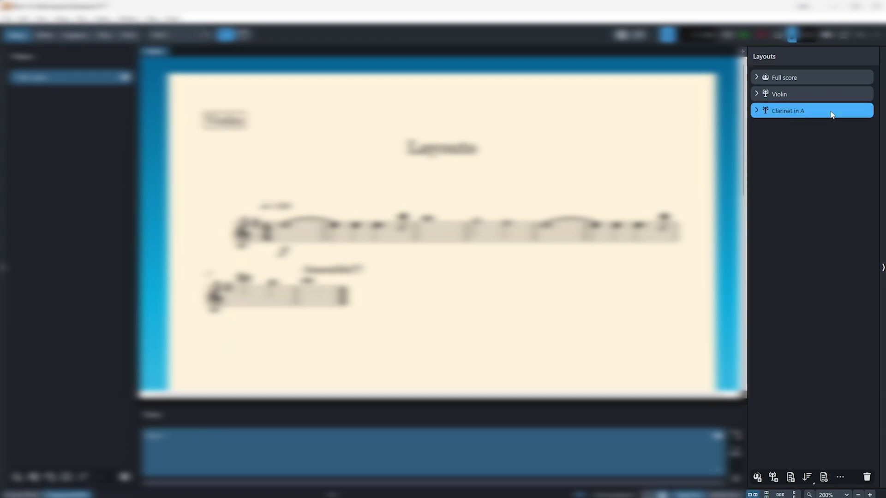
Open Clef and Transposition Overrides for the Clarinet in A layout
right_click(831, 113)
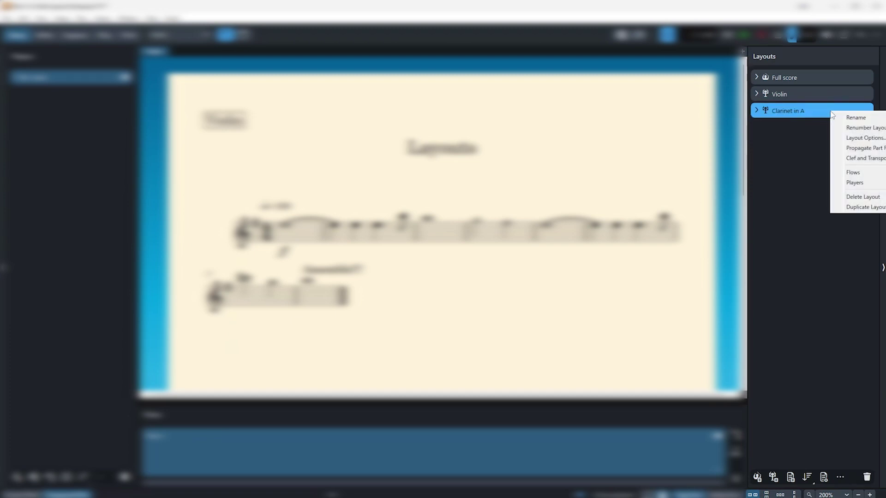
left_click(857, 160)
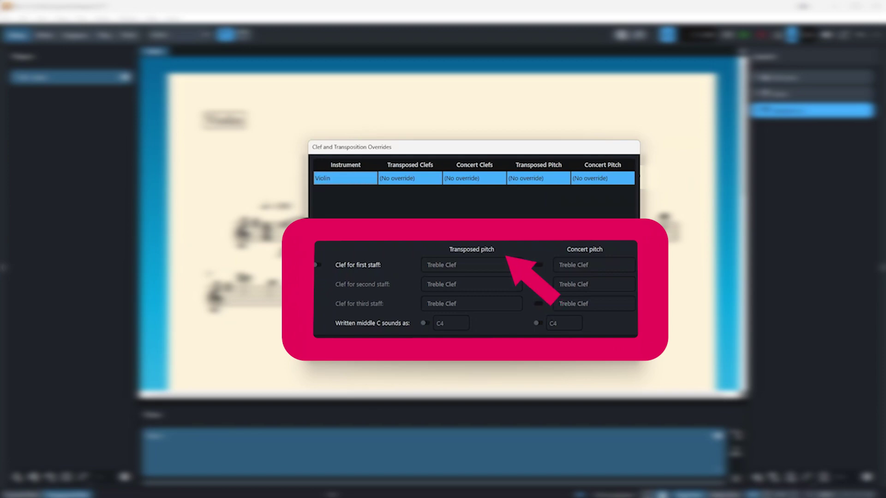
Enable the transposed-pitch override and lower written middle C's sounding pitch to A3
left_click(422, 324)
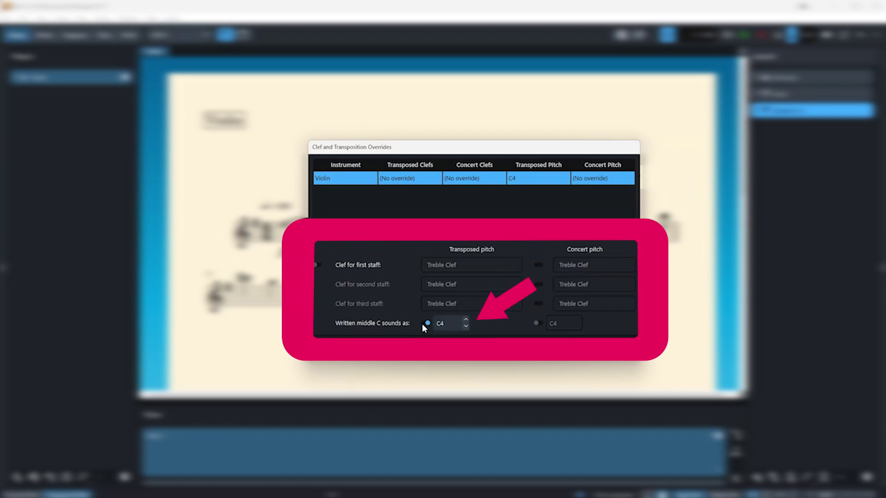
left_click(465, 326)
left_click(465, 326)
left_click(465, 327)
left_click(465, 326)
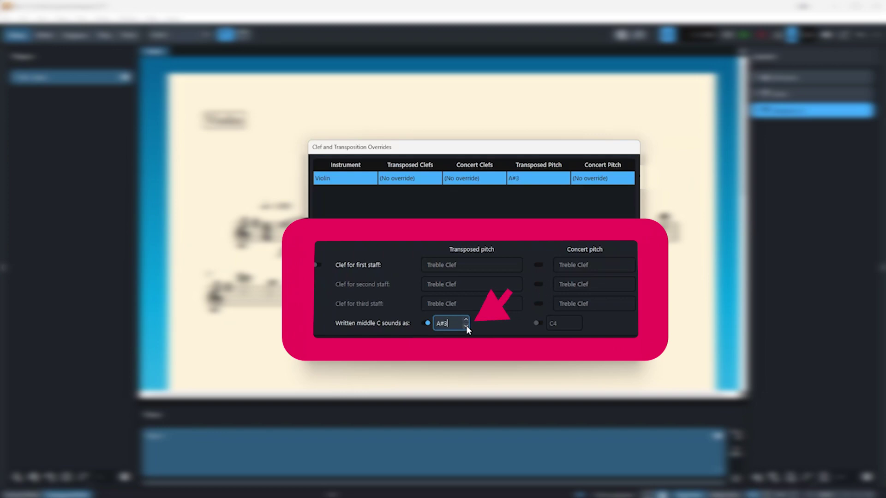
left_click(465, 326)
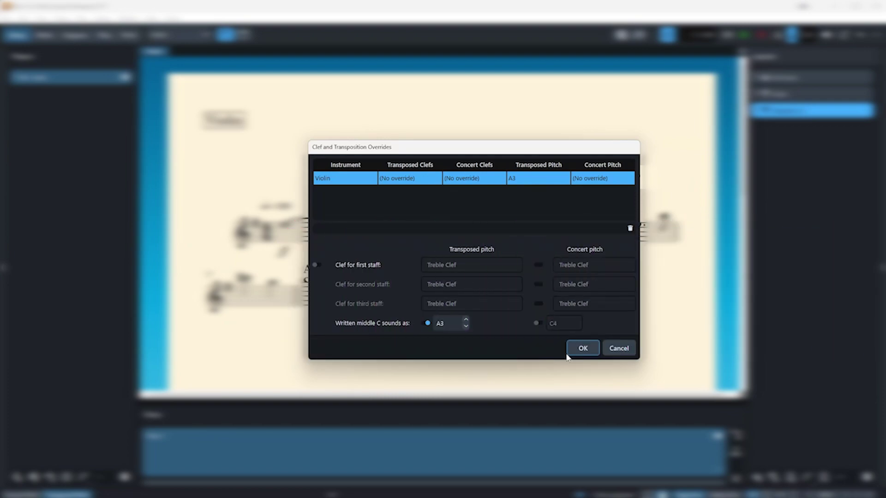
Apply the override and view the Clarinet in A layout in its two-flat key
left_click(581, 349)
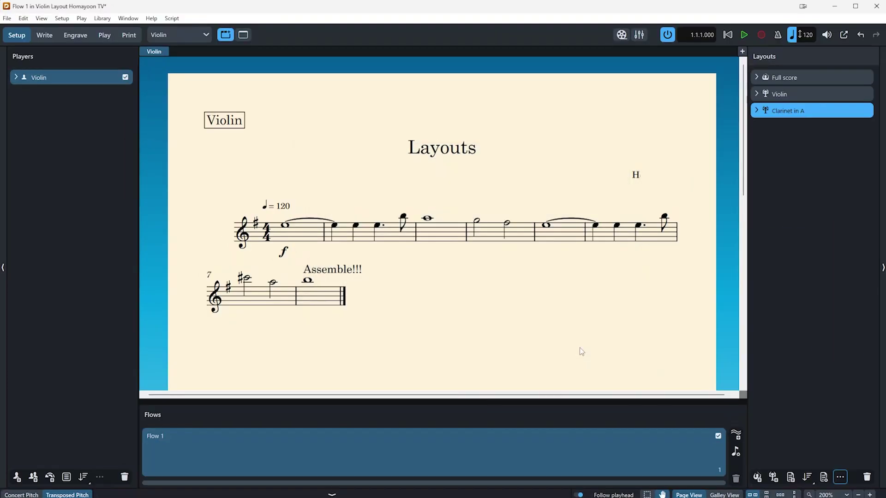
left_click(186, 29)
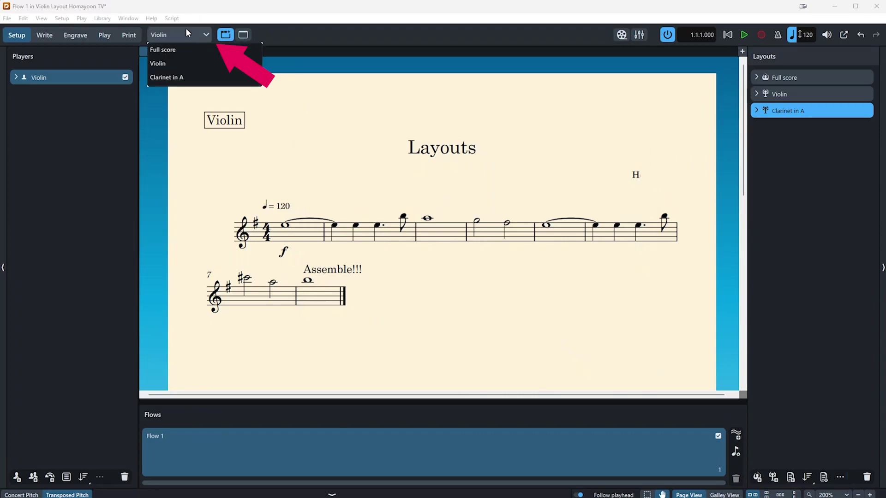
left_click(183, 77)
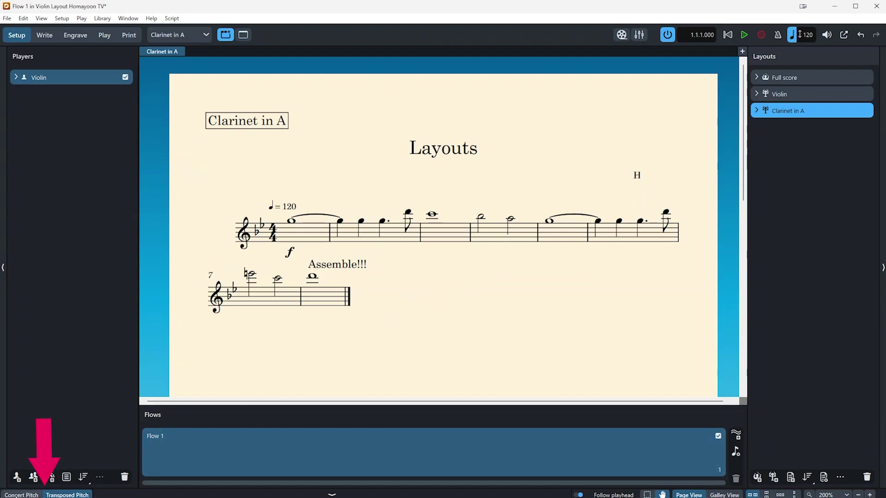
left_click(22, 495)
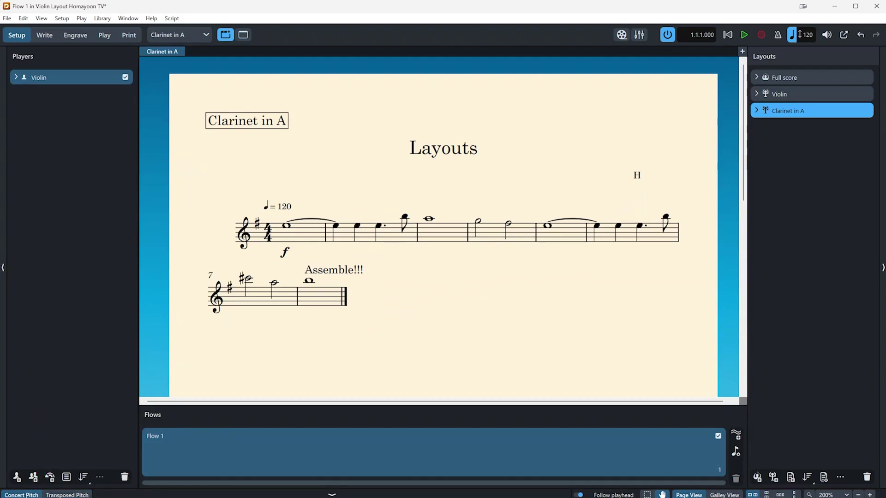
left_click(67, 495)
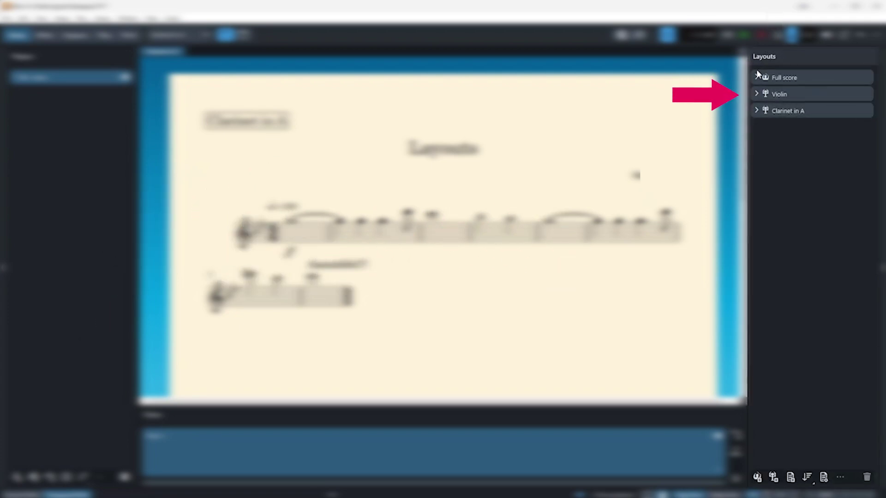
Make another duplicate of the Violin layout
left_click(797, 93)
right_click(797, 94)
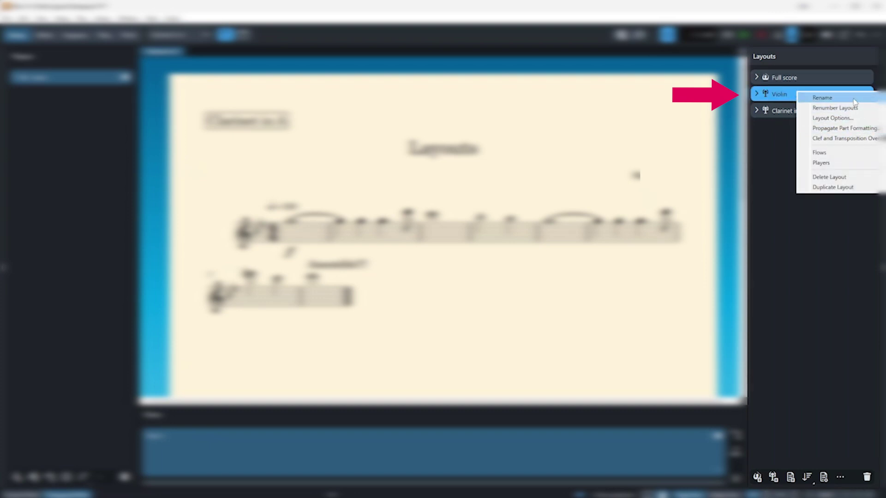
left_click(833, 187)
Rename the new copy to 'Viola'
left_click(790, 126)
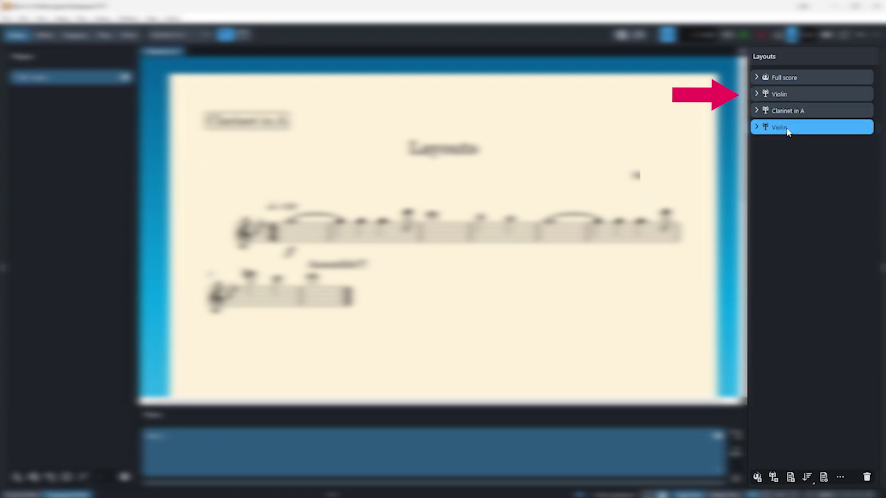
right_click(786, 129)
left_click(807, 135)
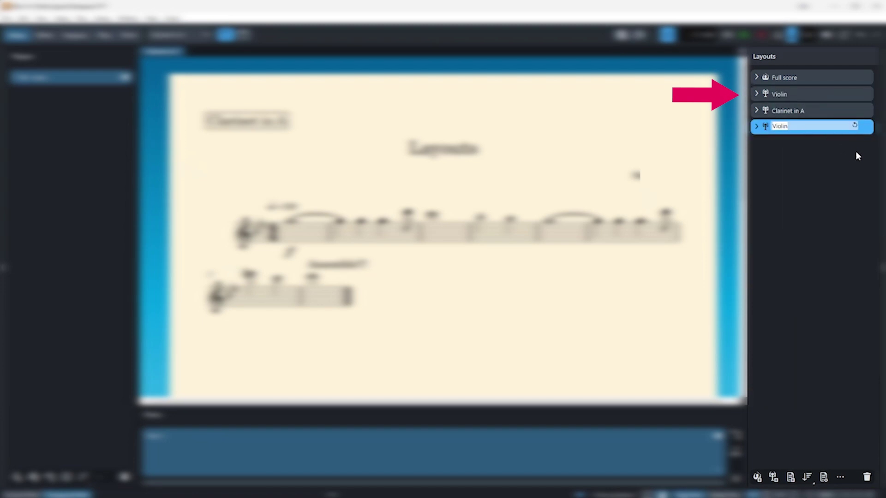
type("Viola")
key("Return")
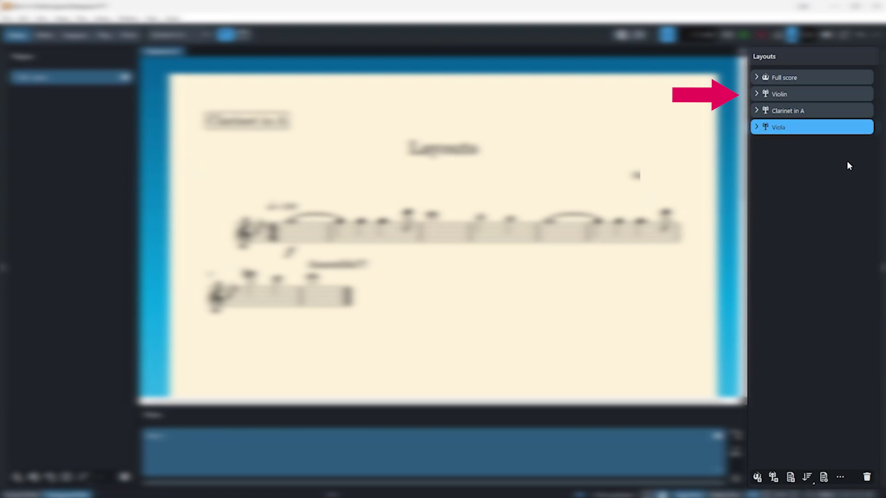
In the Viola layout's overrides, make written middle C sound as C5 in transposed and concert pitch
right_click(819, 132)
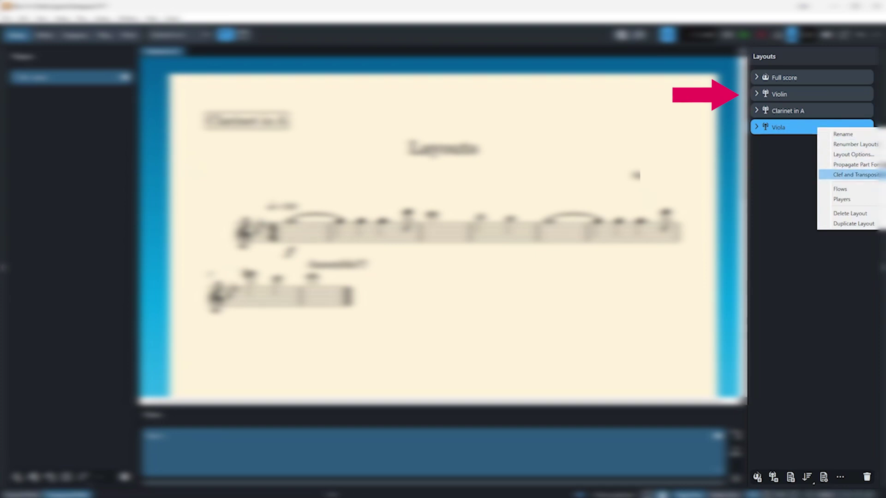
left_click(855, 174)
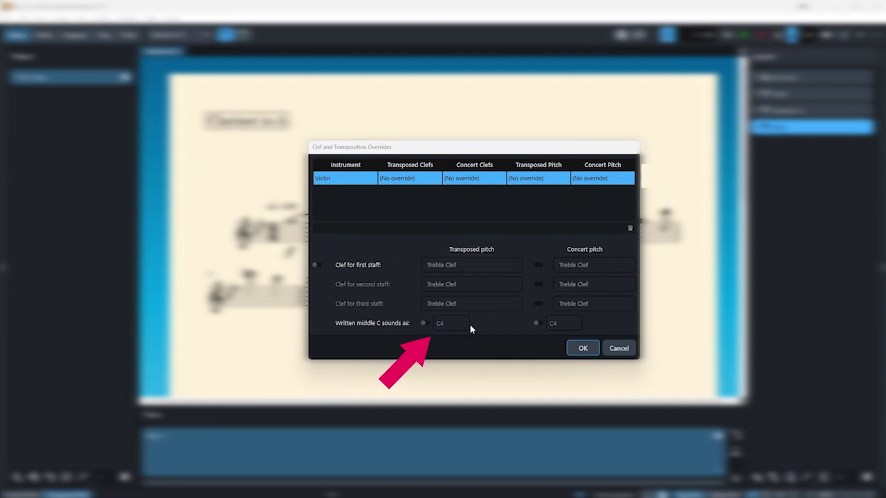
left_click(424, 323)
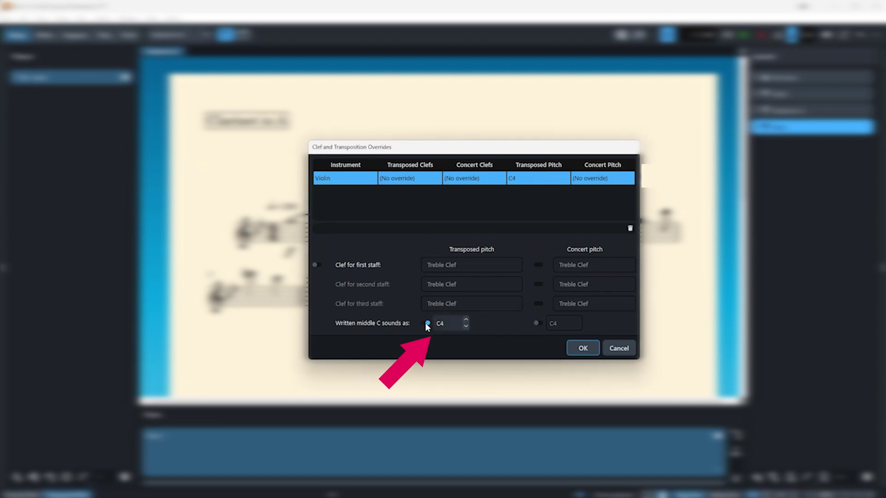
left_click(465, 321)
left_click(466, 320)
left_click(465, 321)
left_click(466, 320)
left_click(466, 320)
left_click(537, 323)
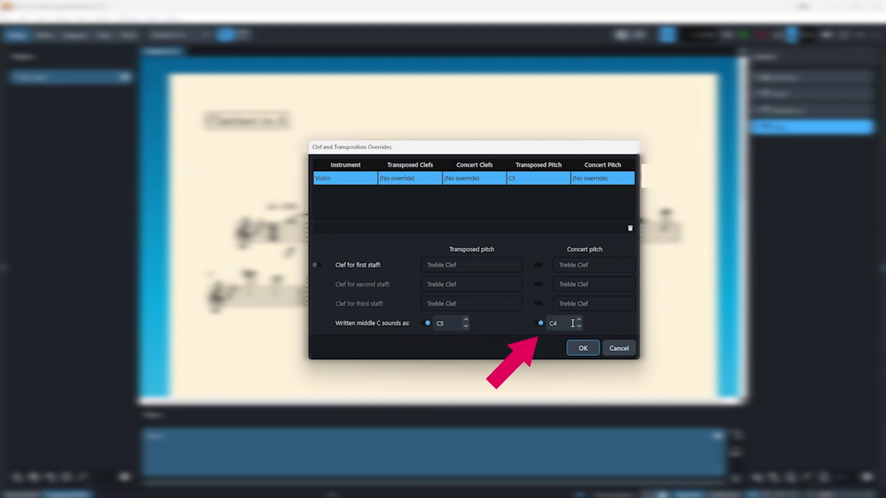
left_click(579, 319)
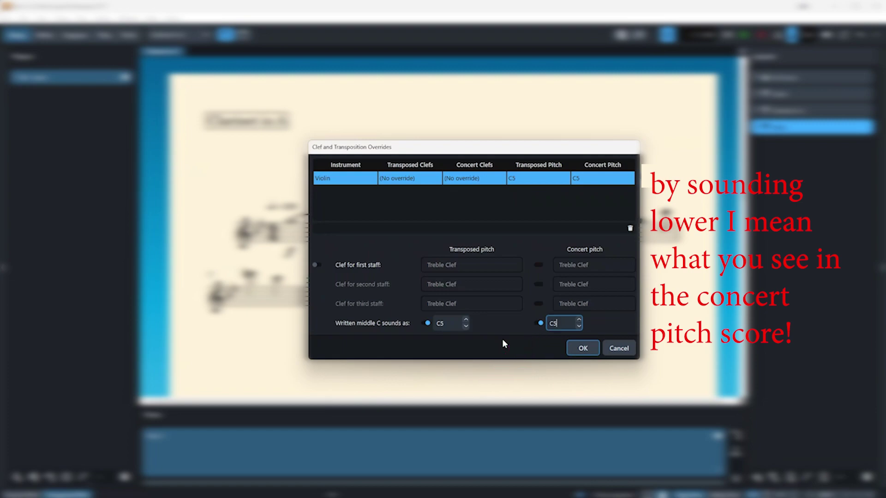
Set the first-staff clef to Alto Clef for transposed and concert pitch, then apply
left_click(315, 265)
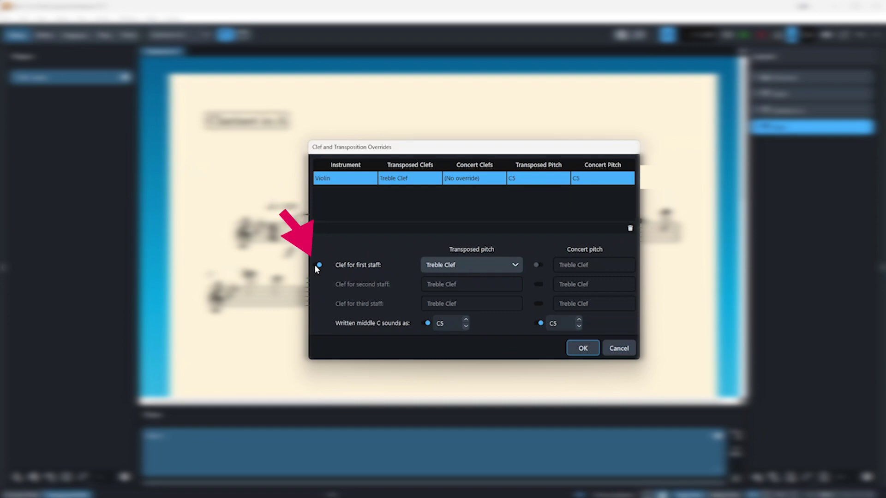
left_click(497, 263)
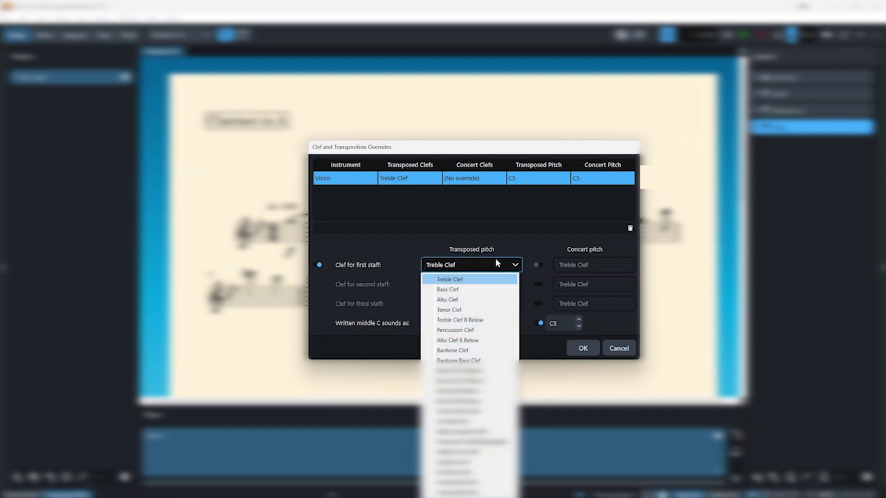
left_click(492, 301)
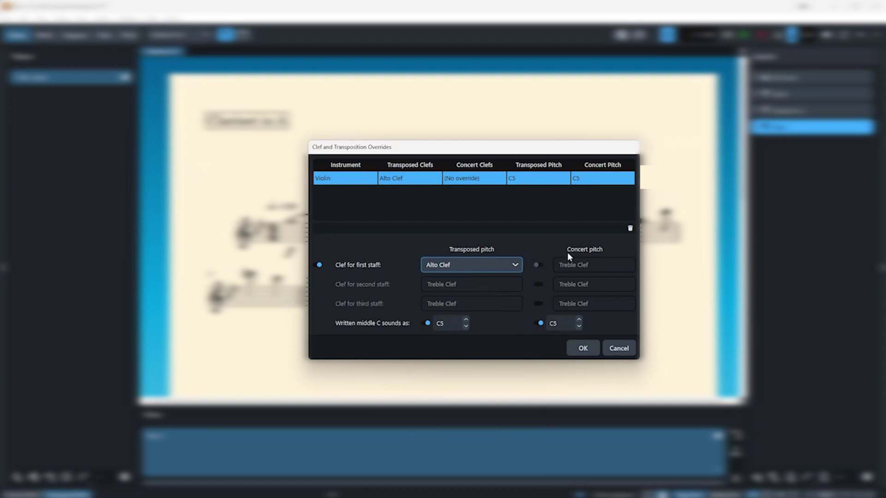
left_click(536, 267)
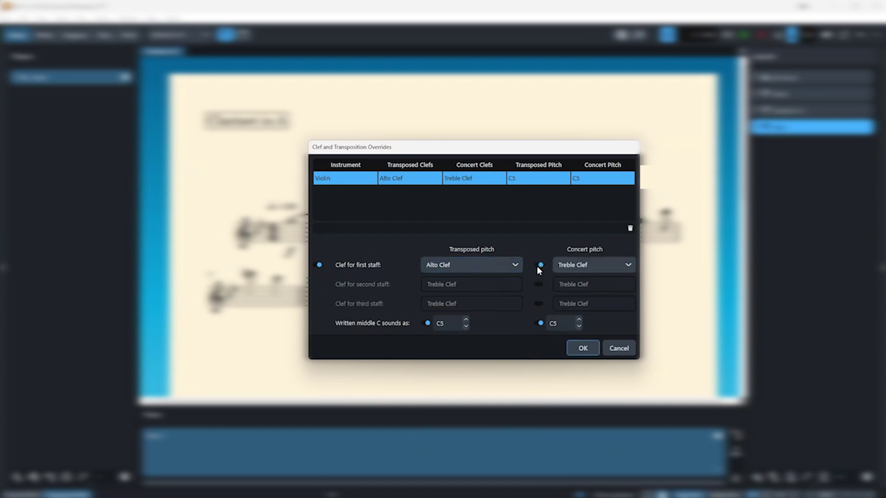
left_click(586, 261)
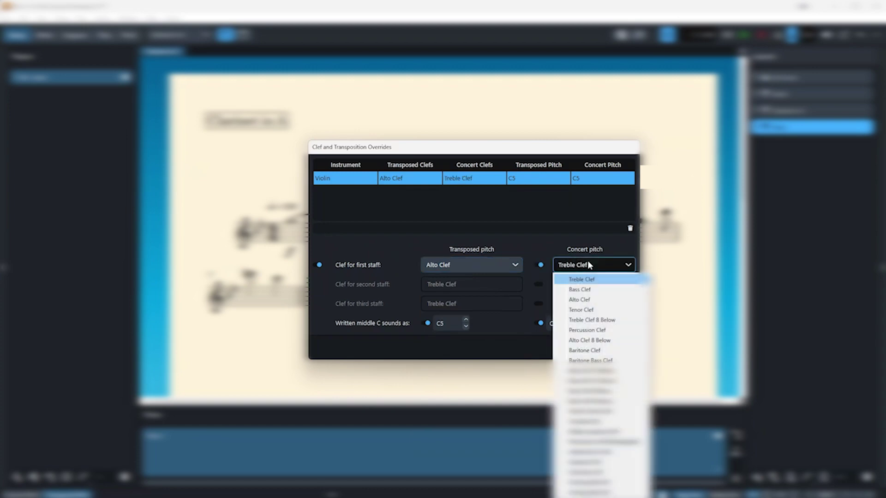
left_click(583, 300)
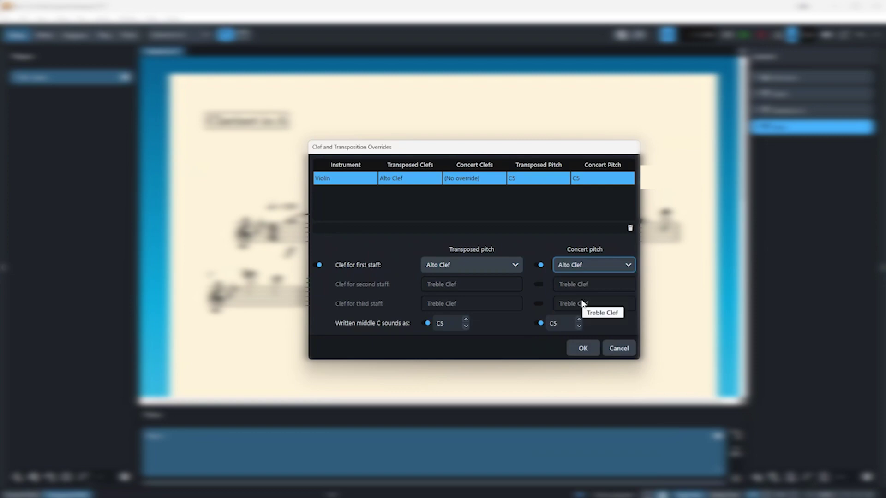
left_click(576, 349)
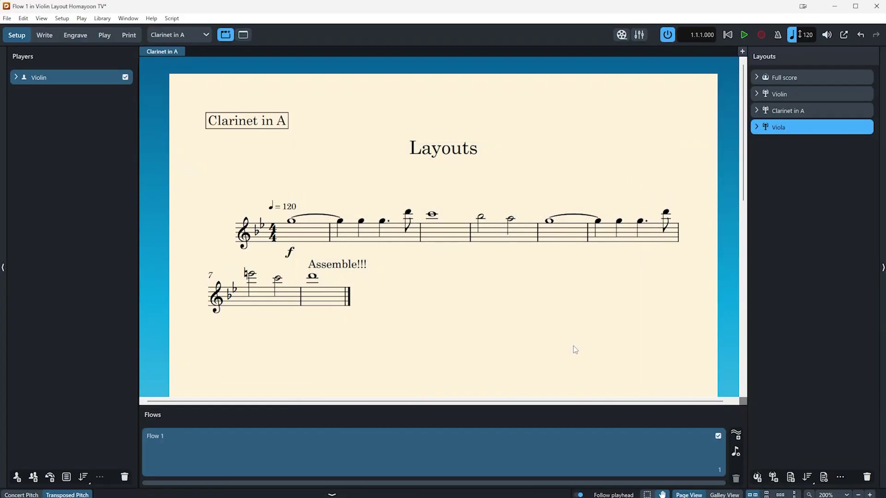
Switch the view to the Viola layout, now shown in alto clef
left_click(178, 37)
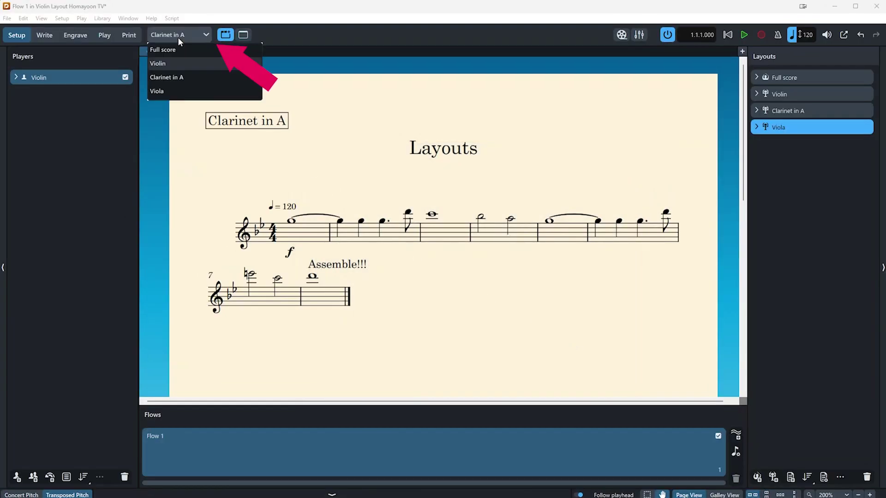
left_click(175, 93)
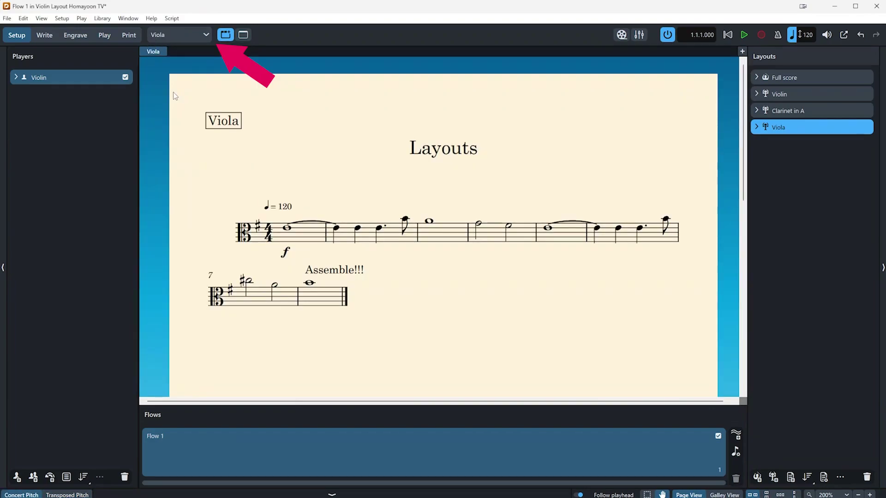